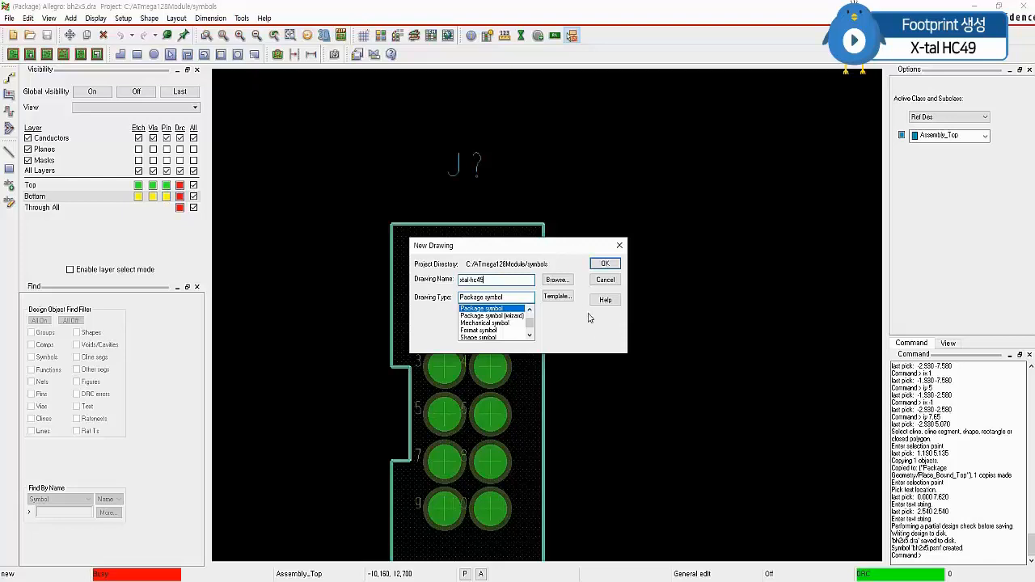
Create the new drawing xtal-hc49 with the drawing type Package symbol (wizard)
key(Down)
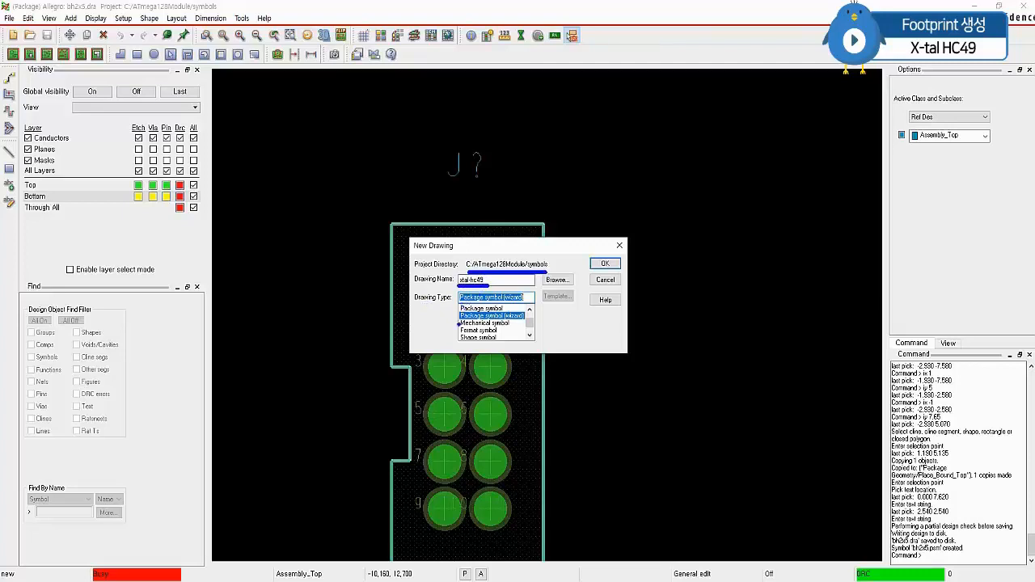
drag(461, 322, 521, 323)
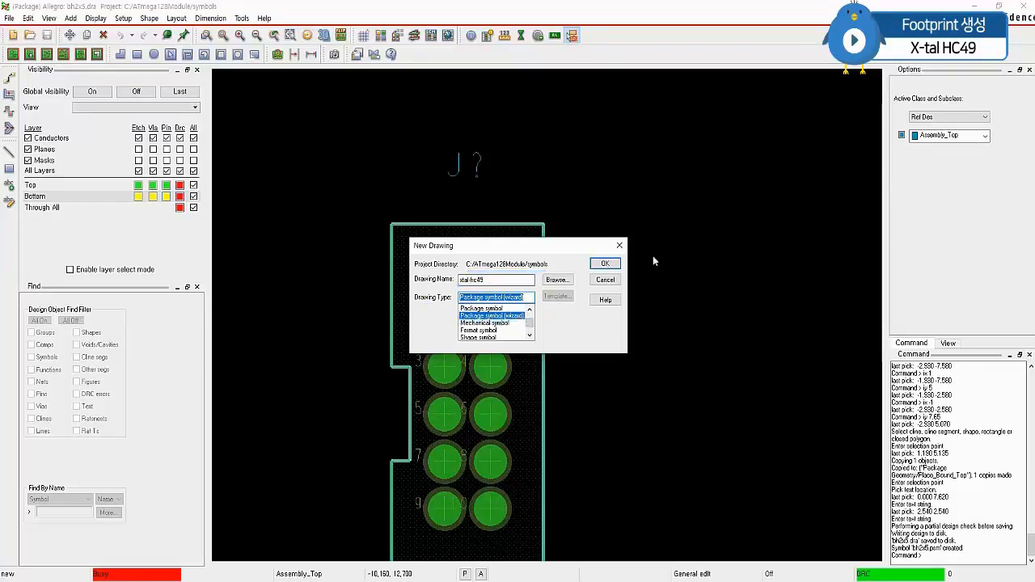
click(606, 263)
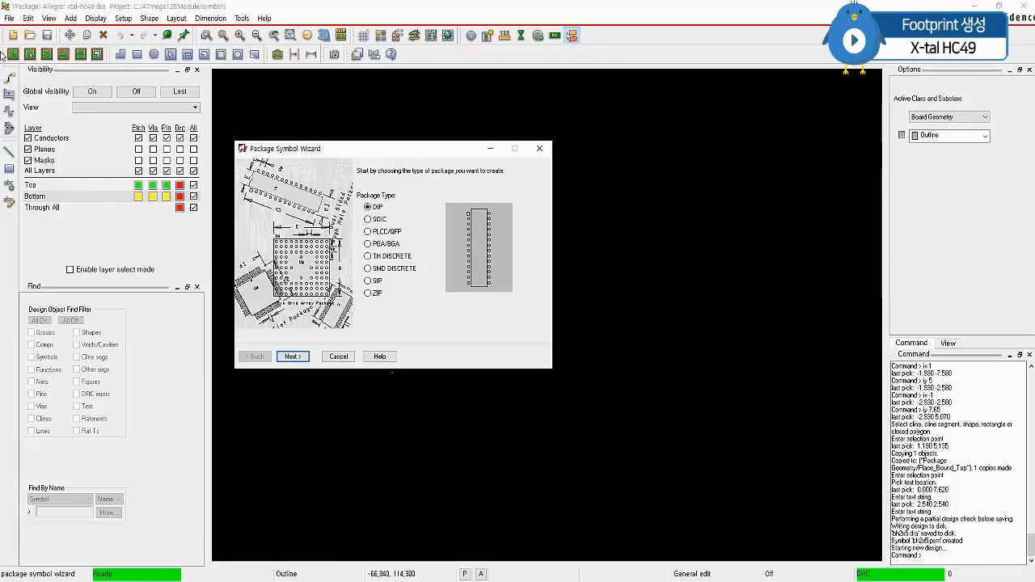
Choose the TH DISCRETE package type and load the default Cadence supplied template, accepting the update to the current release
drag(447, 150, 460, 107)
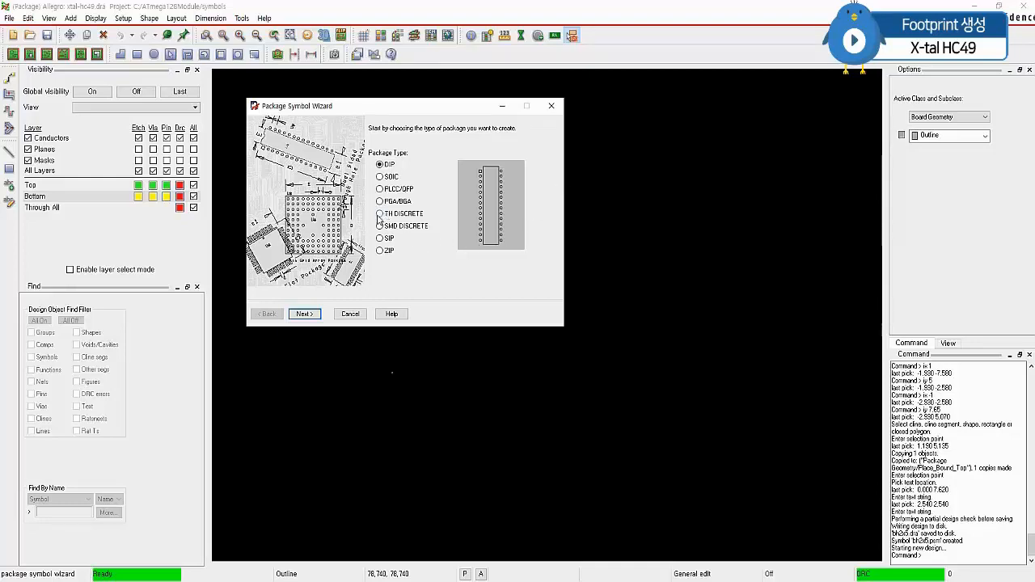
click(379, 213)
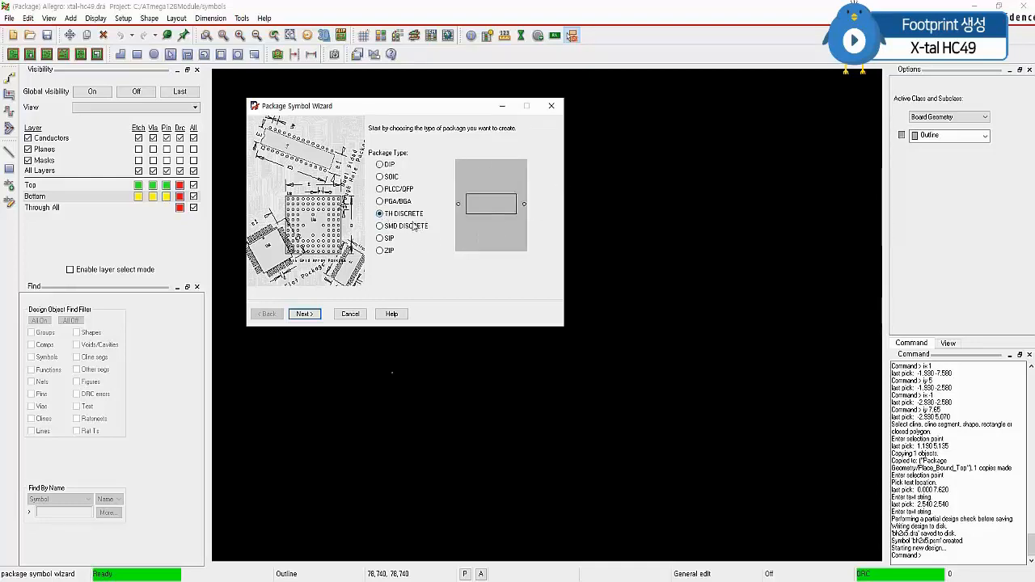
click(306, 318)
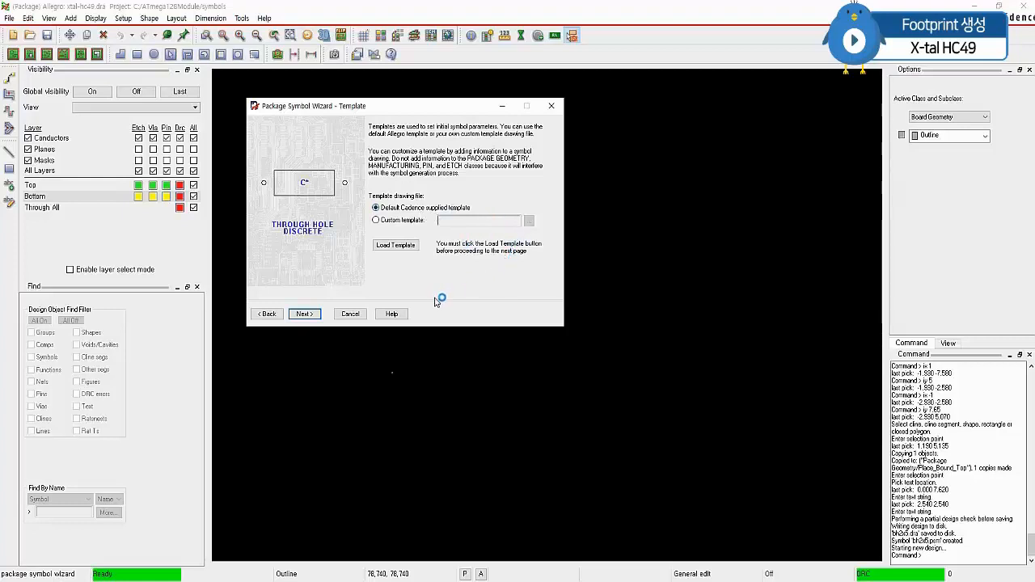
click(395, 247)
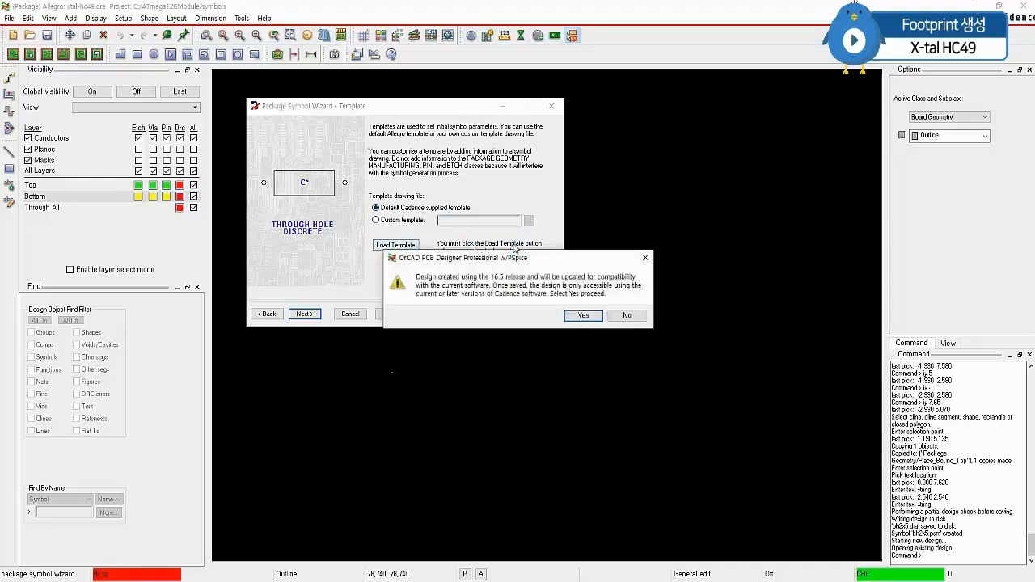
click(583, 318)
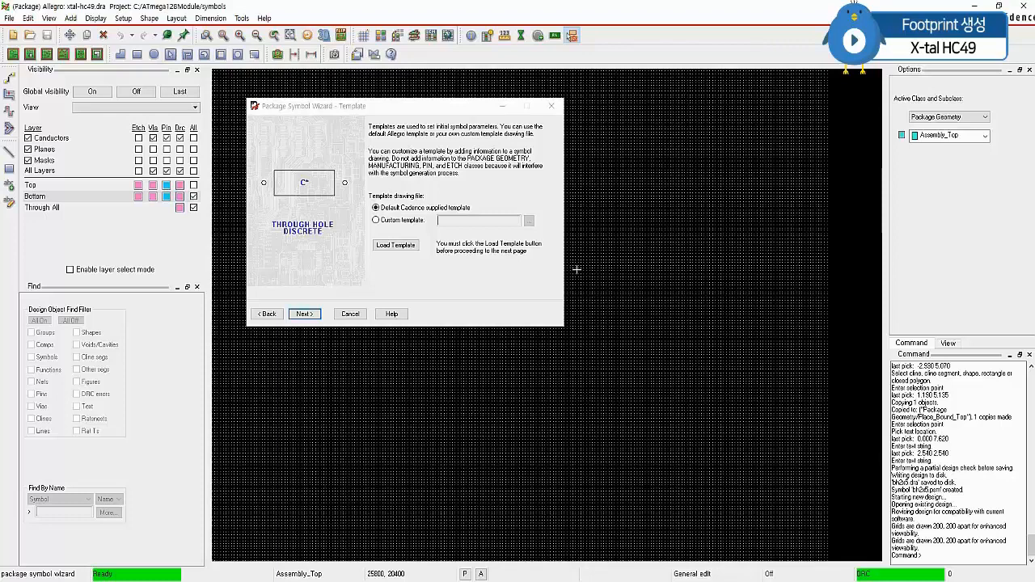
click(305, 316)
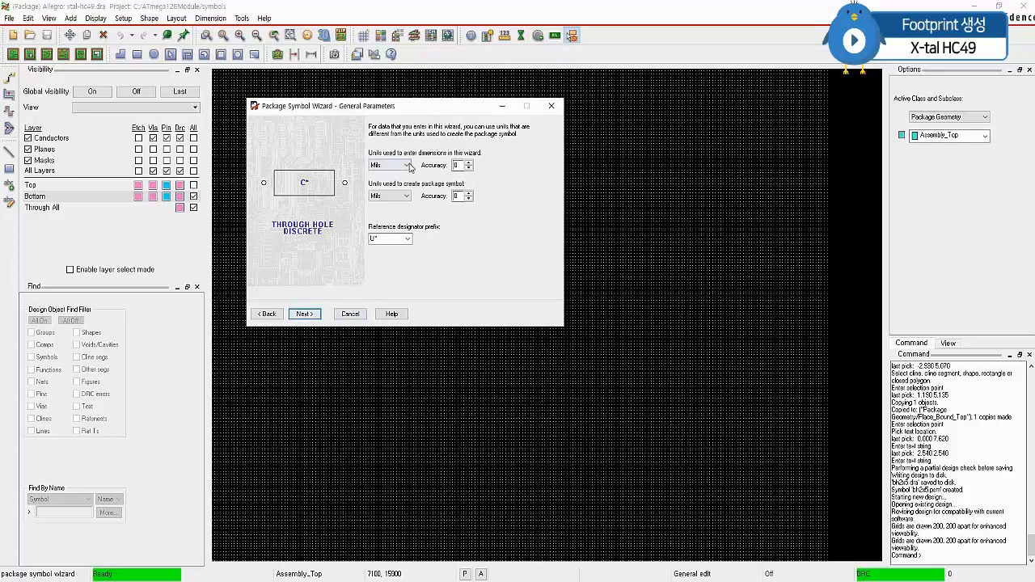
Set both the wizard dimension units and the symbol units to Millimeter, and the reference designator prefix to Y*
click(397, 166)
click(386, 196)
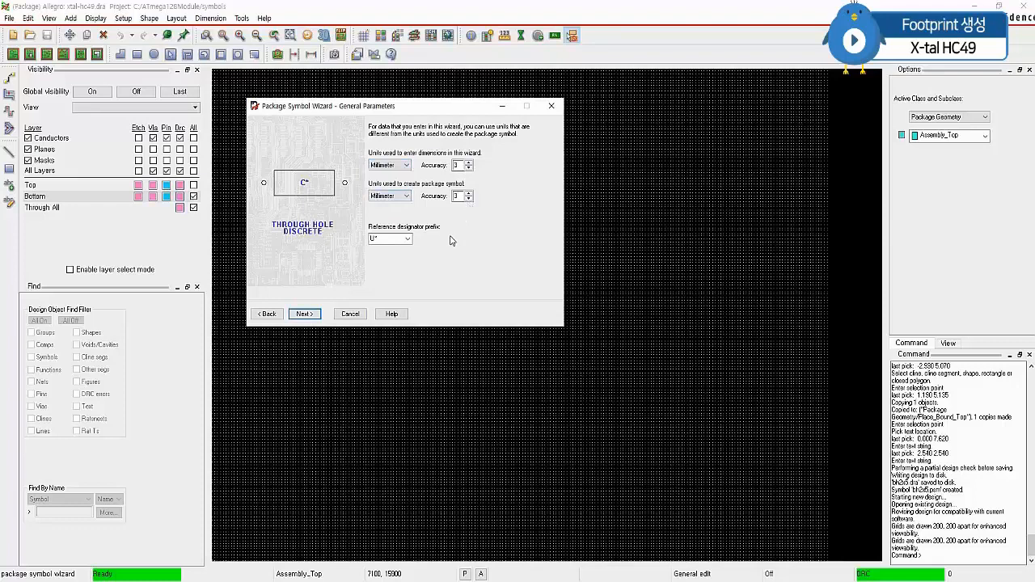
click(409, 240)
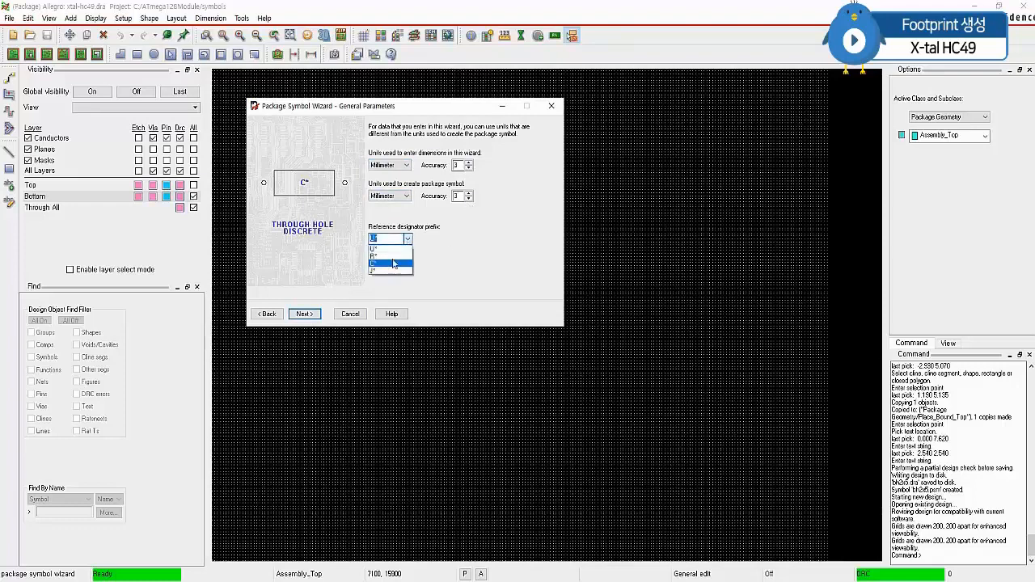
click(408, 246)
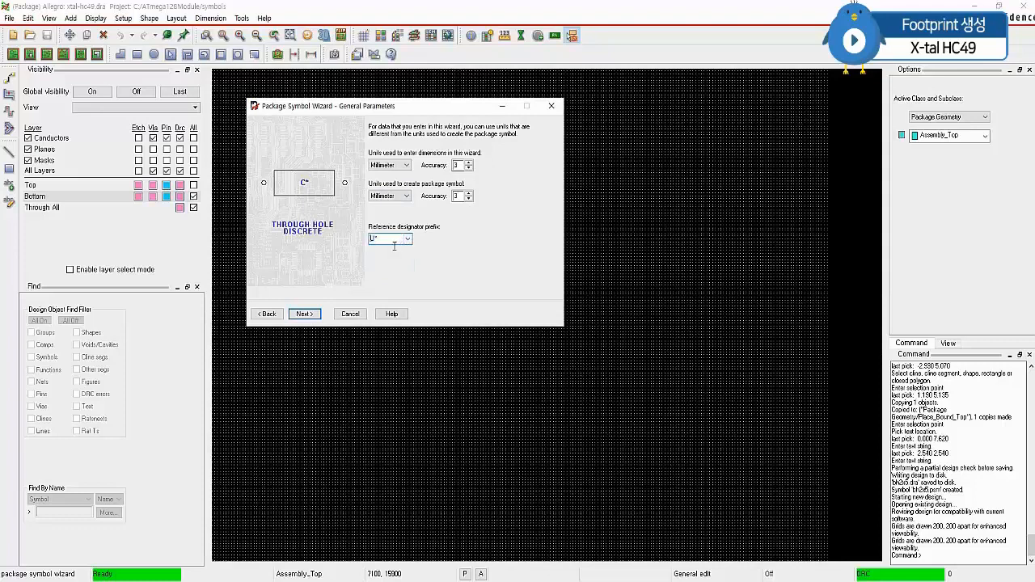
key(BackSpace)
text(Y)
click(304, 313)
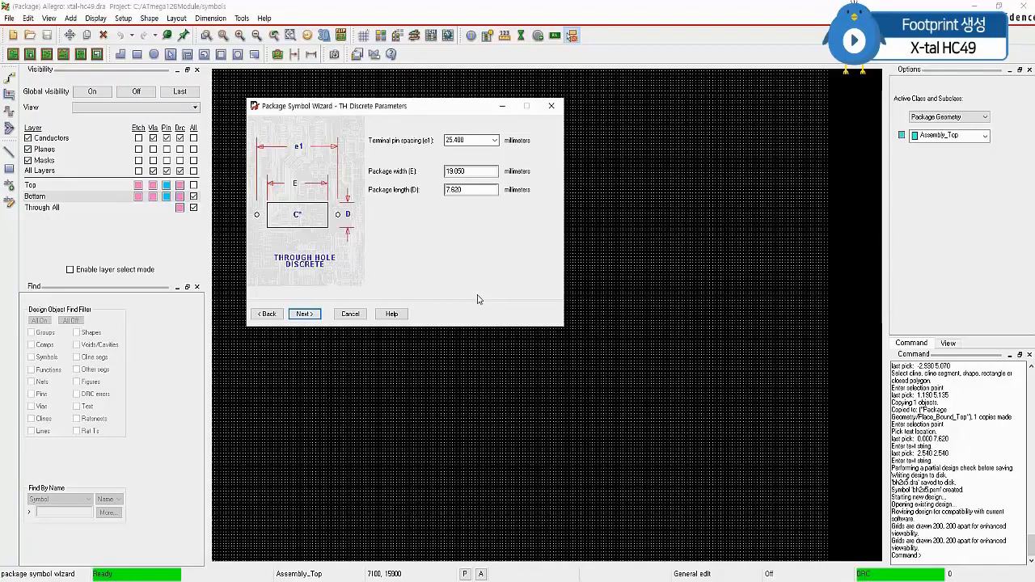
Set the terminal pin spacing to 4.88 mm, the package width to 11.05 mm and the package length to 4.65 mm
double_click(481, 145)
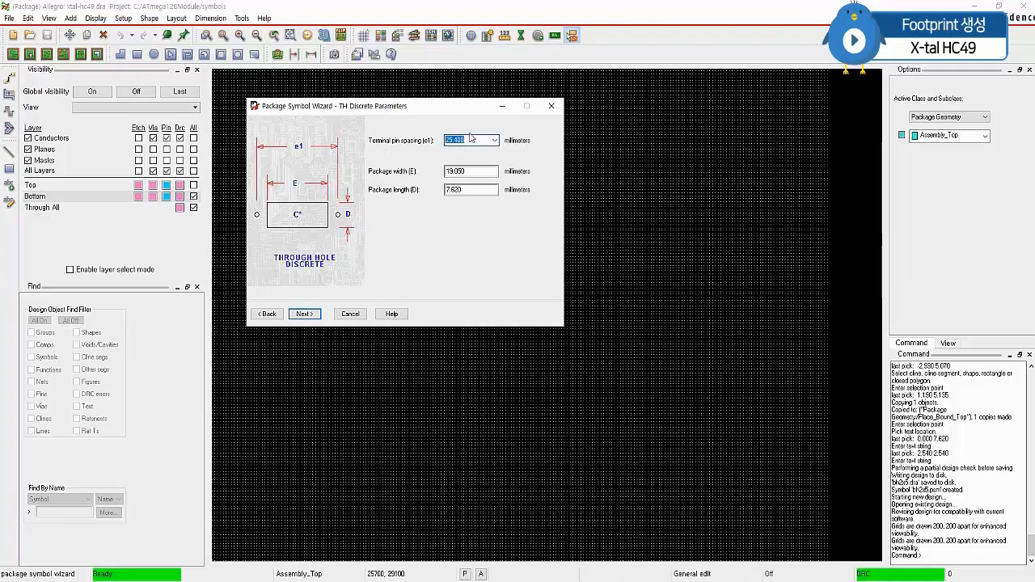
text(4.88)
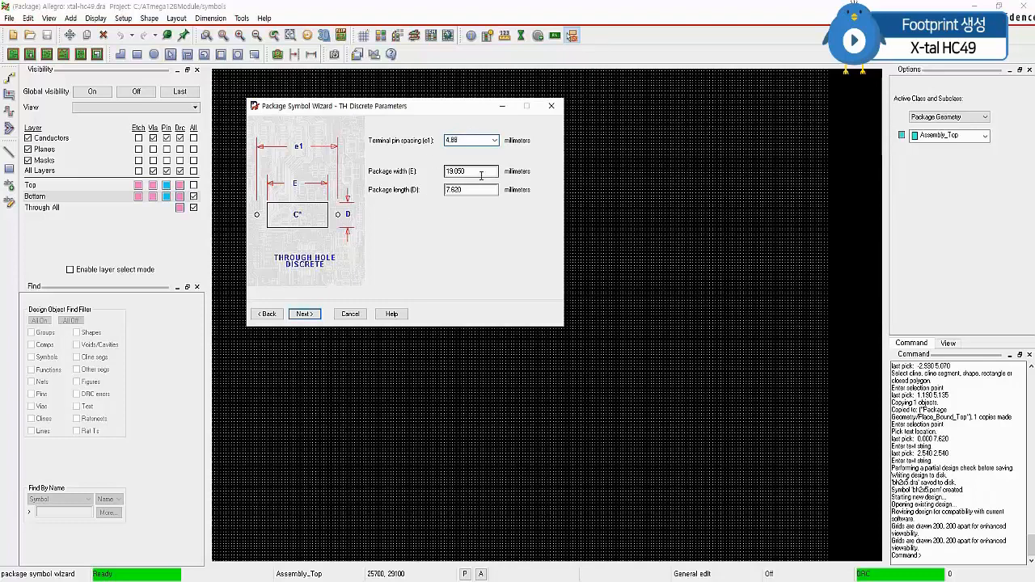
drag(484, 176, 441, 175)
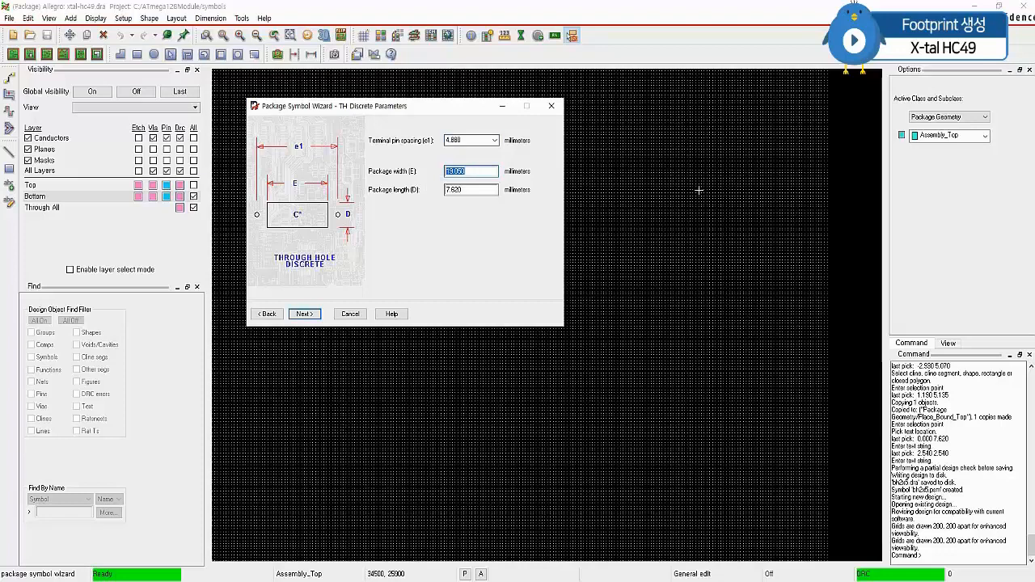
text(11.05)
click(473, 194)
drag(472, 194, 441, 195)
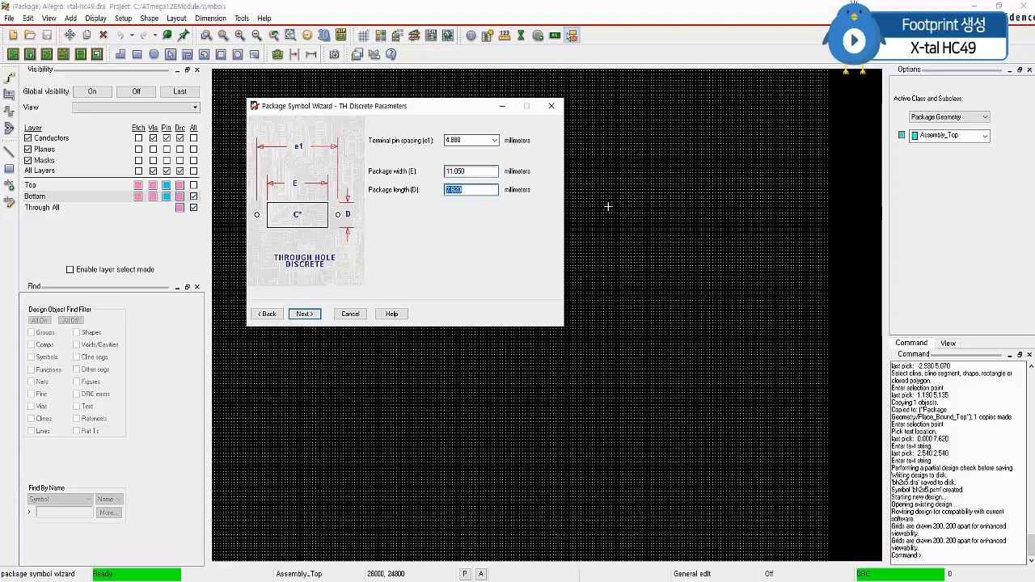
text(4.65)
click(303, 315)
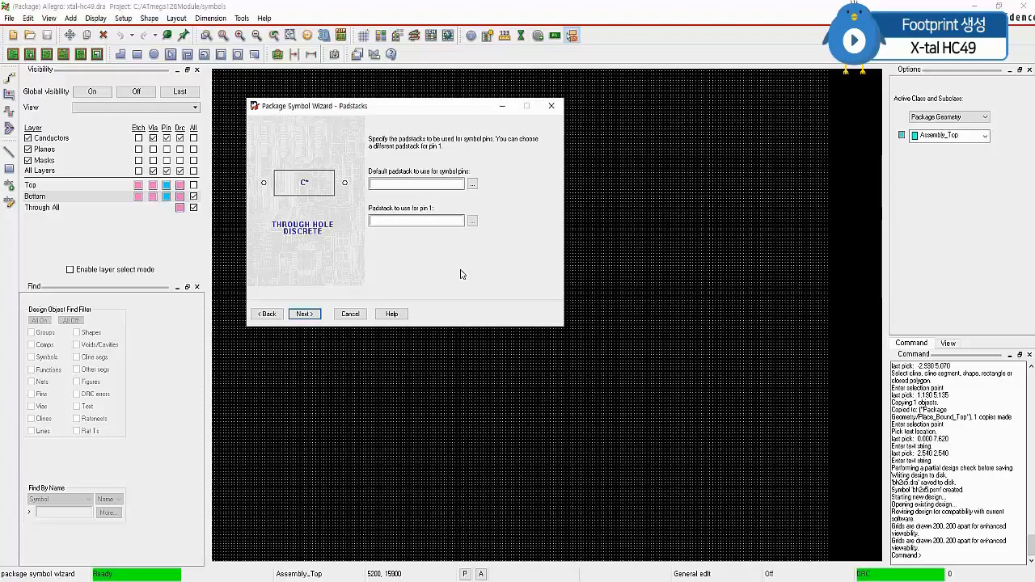
Find the pad55 padstacks and assign pad55cir25d as the padstack for the symbol pins, including pin 1
click(472, 184)
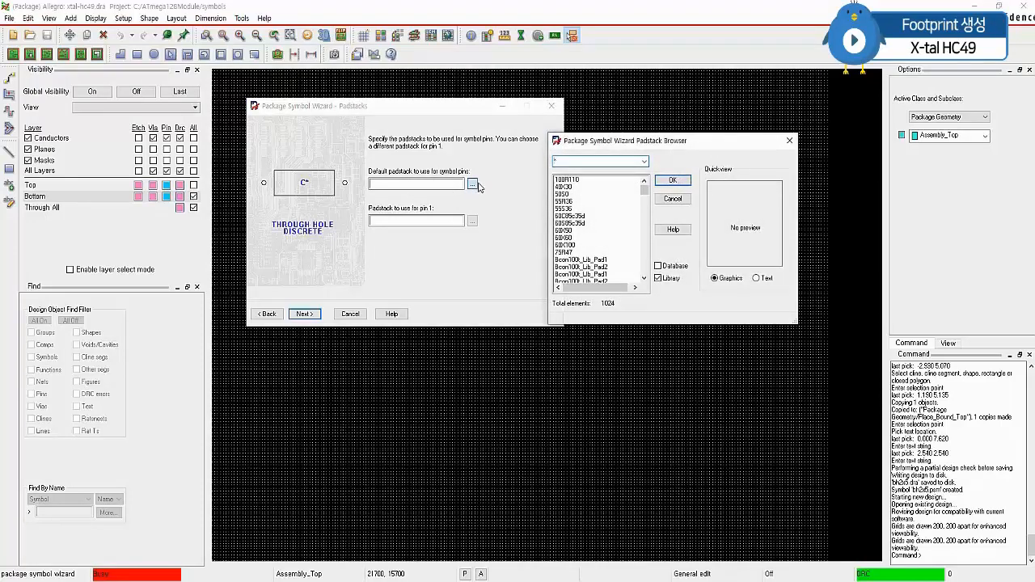
text(pad55)
key(Return)
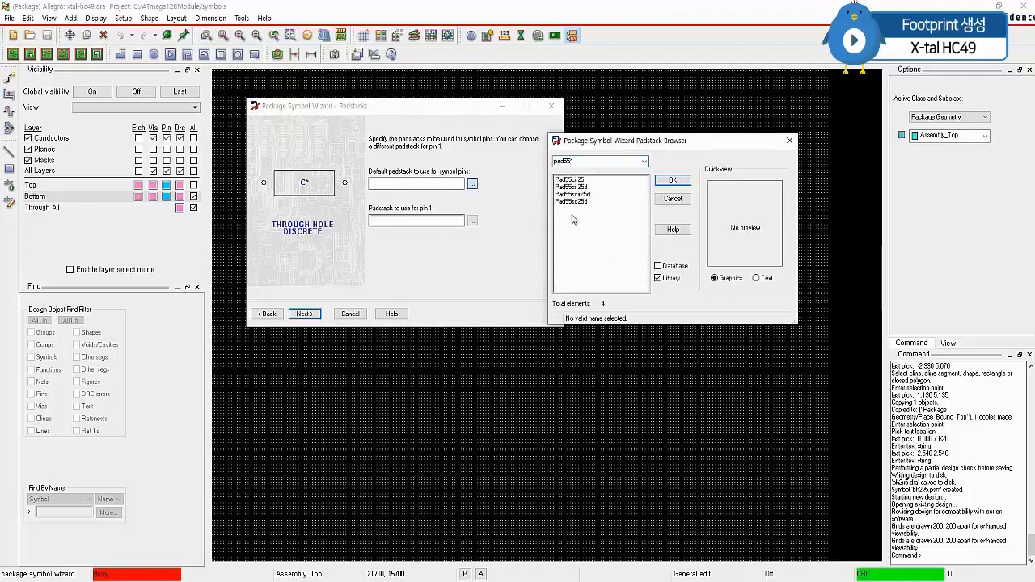
click(581, 187)
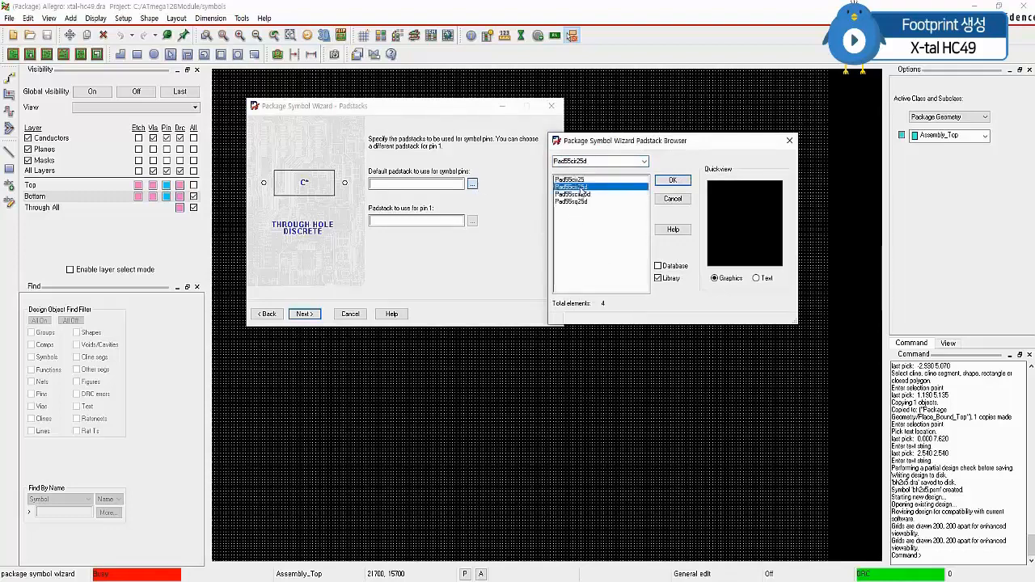
click(673, 181)
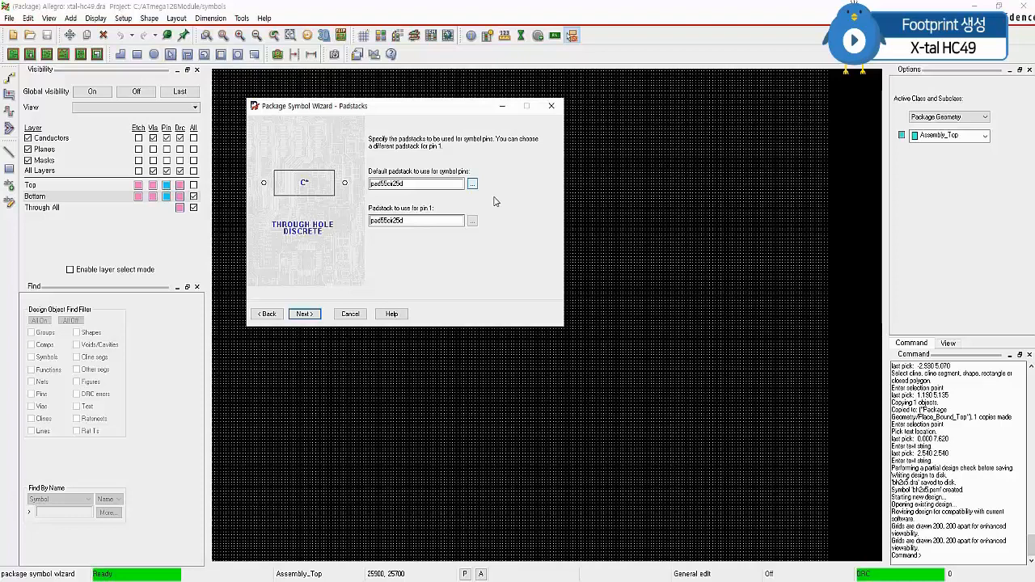
click(304, 313)
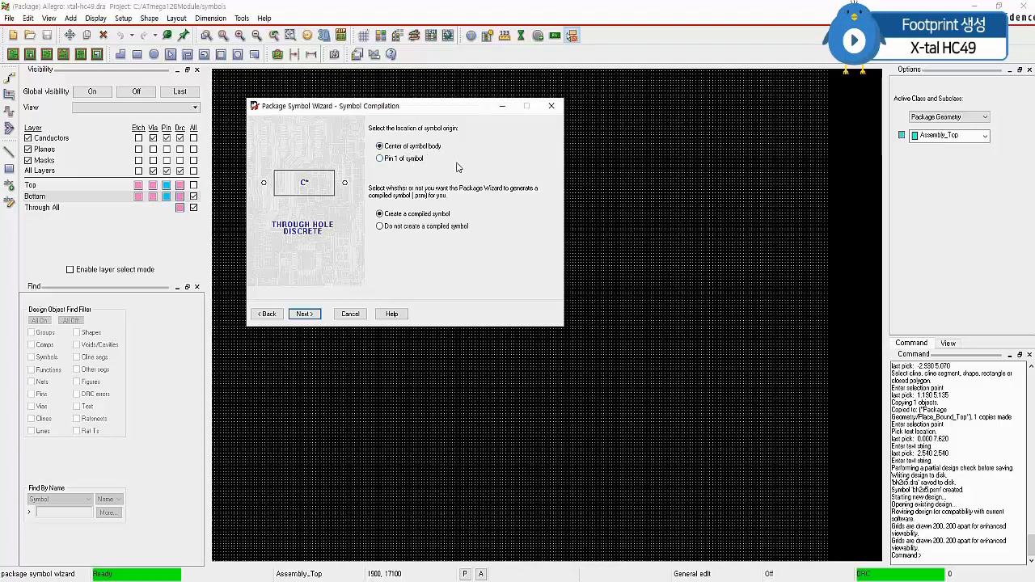
Place the symbol origin at pin 1, opt out of creating a compiled symbol, and finish the package wizard
click(380, 160)
click(380, 226)
click(314, 313)
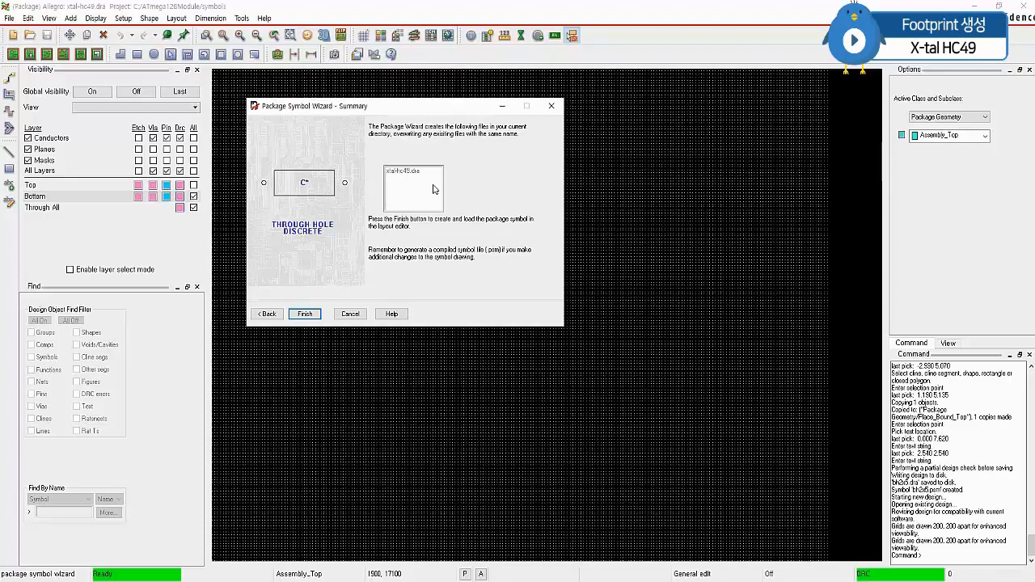
click(305, 315)
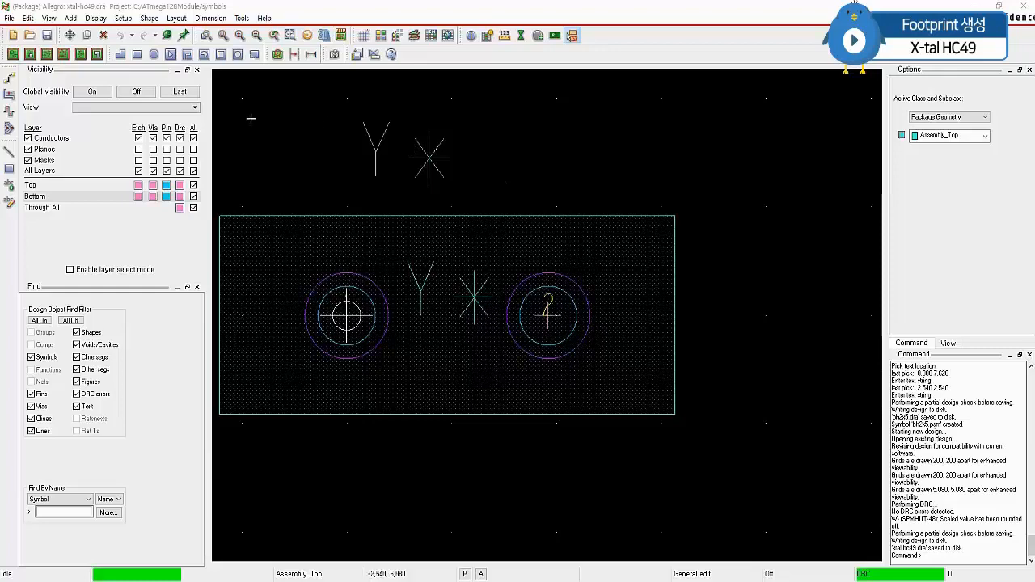
Turn off the visibility of all Geometry layers in the color and visibility settings
click(96, 18)
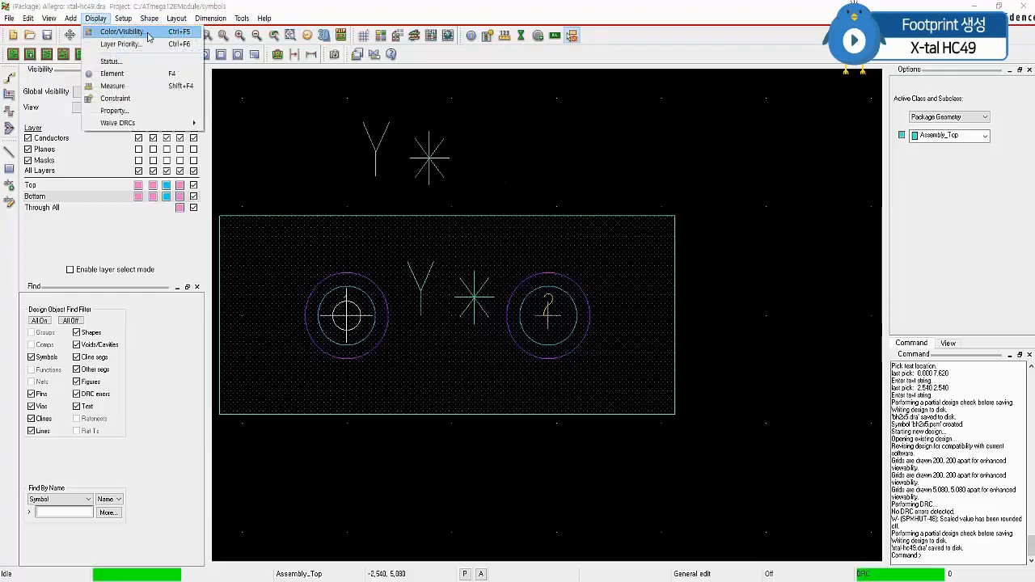
click(122, 31)
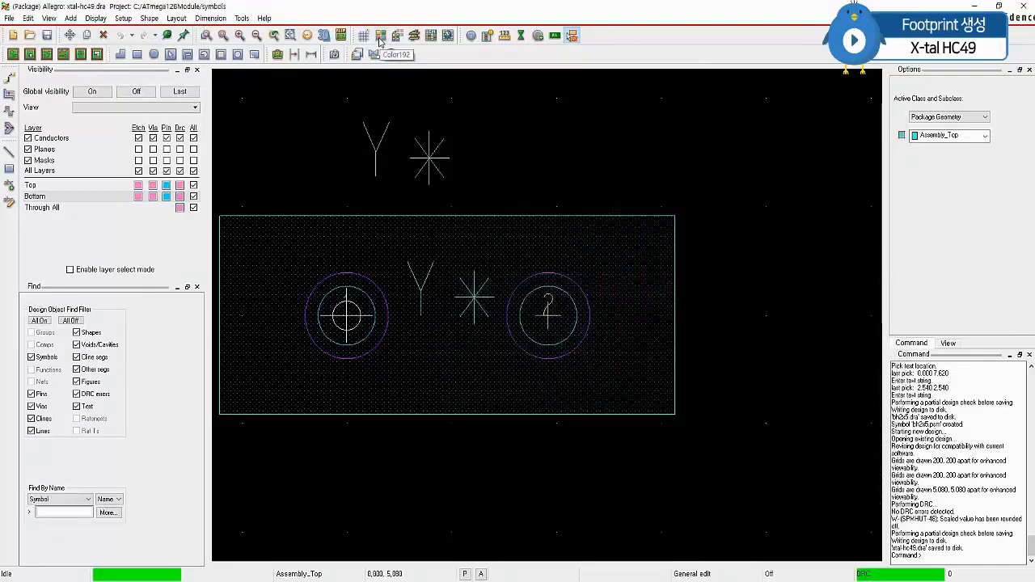
click(380, 36)
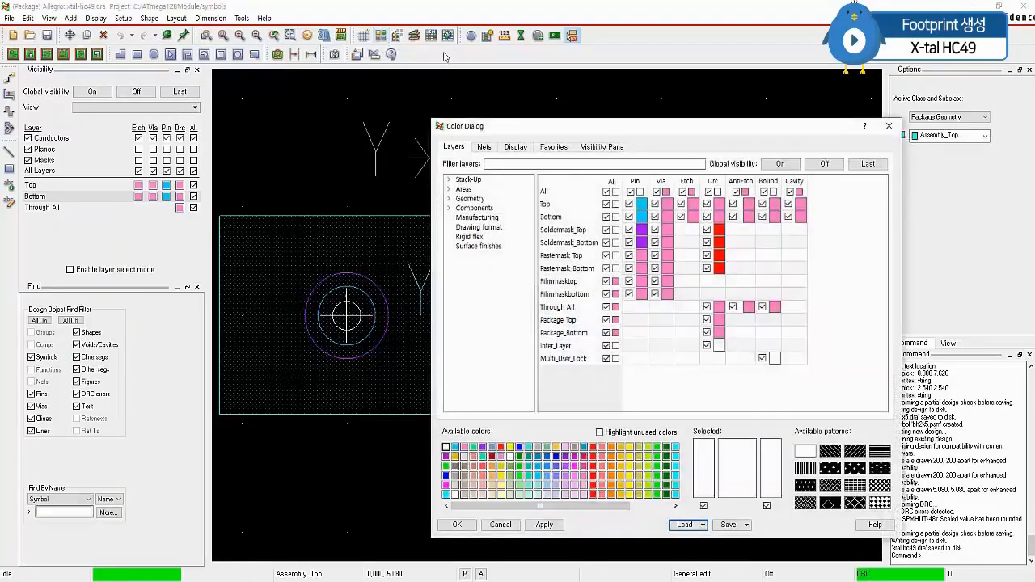
drag(647, 133, 750, 84)
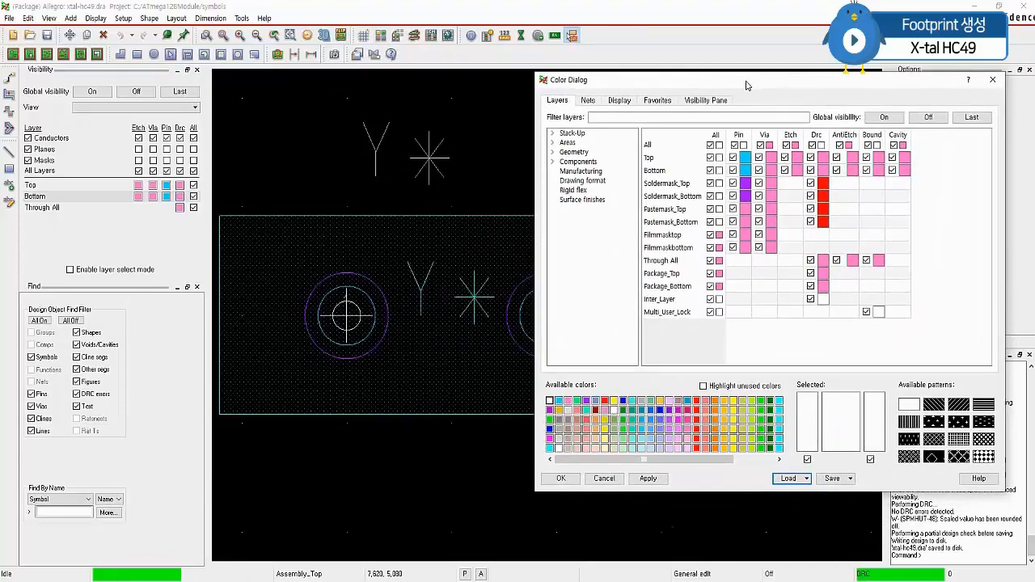
click(575, 153)
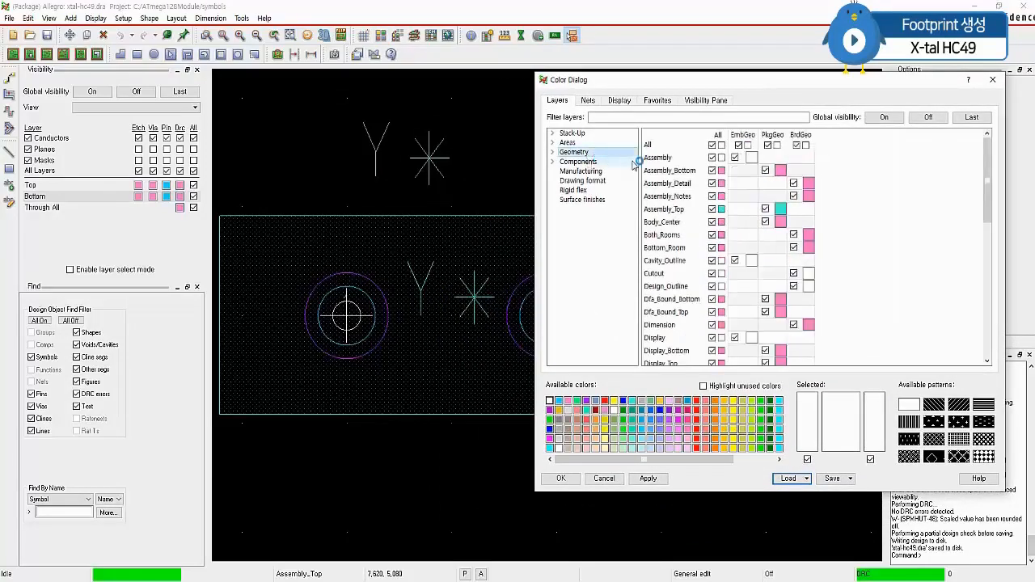
click(713, 146)
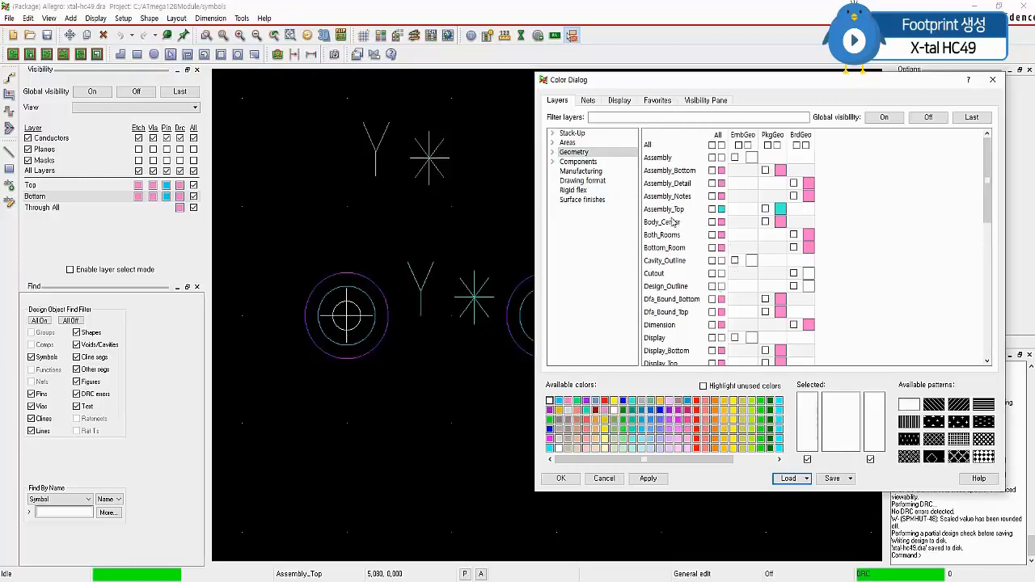
Make the Assembly_Top and Silkscreen_Top geometry layers visible and accept the color settings
click(711, 209)
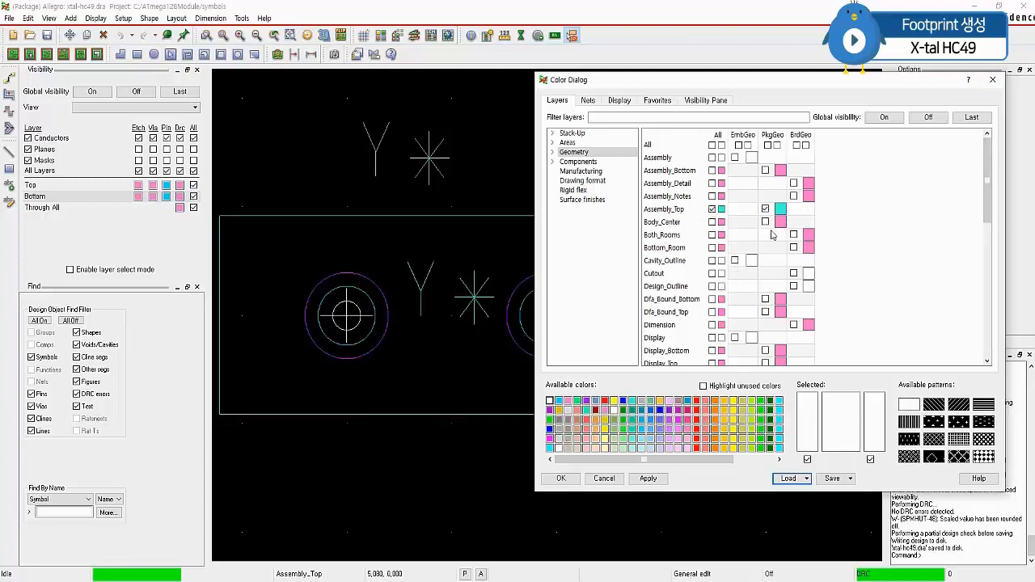
scroll(758, 267, down, 3)
scroll(759, 279, down, 2)
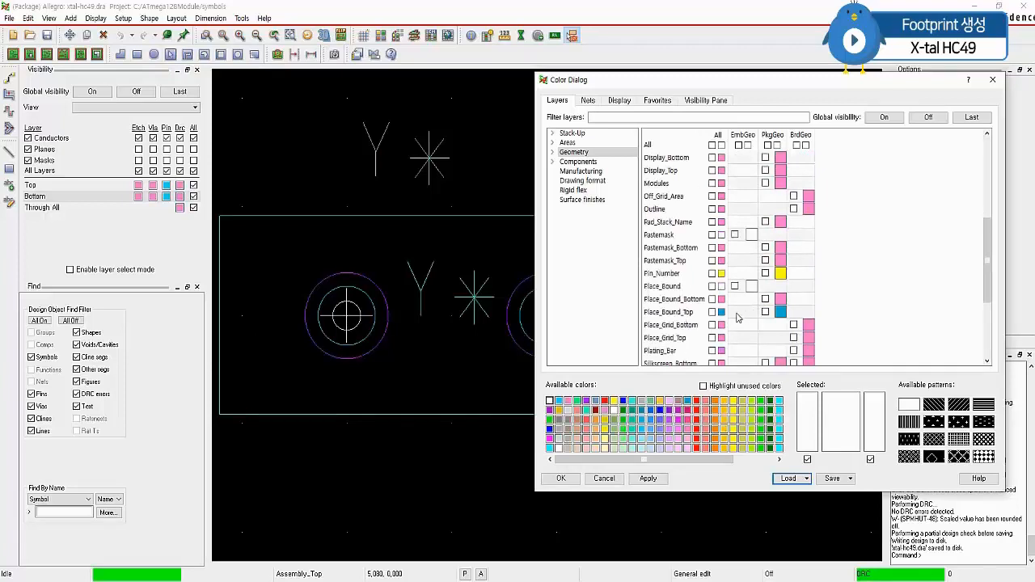
scroll(695, 325, down, 2)
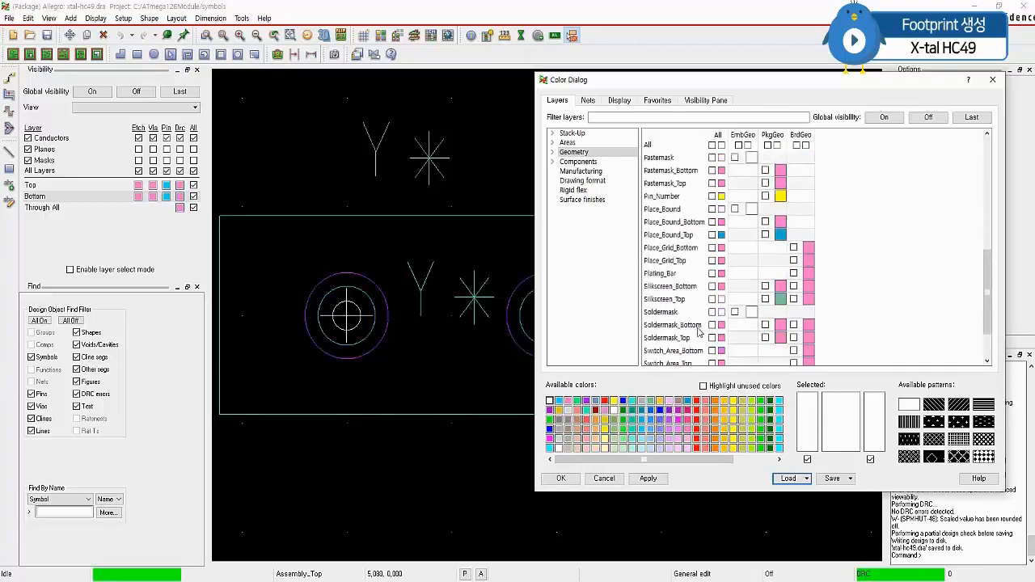
scroll(699, 330, down, 1)
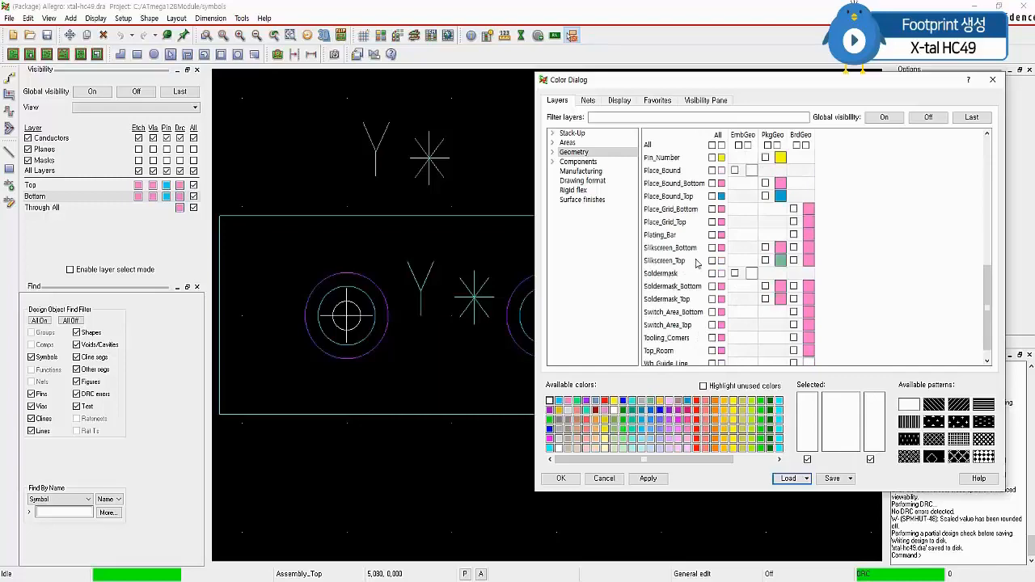
click(712, 260)
click(564, 478)
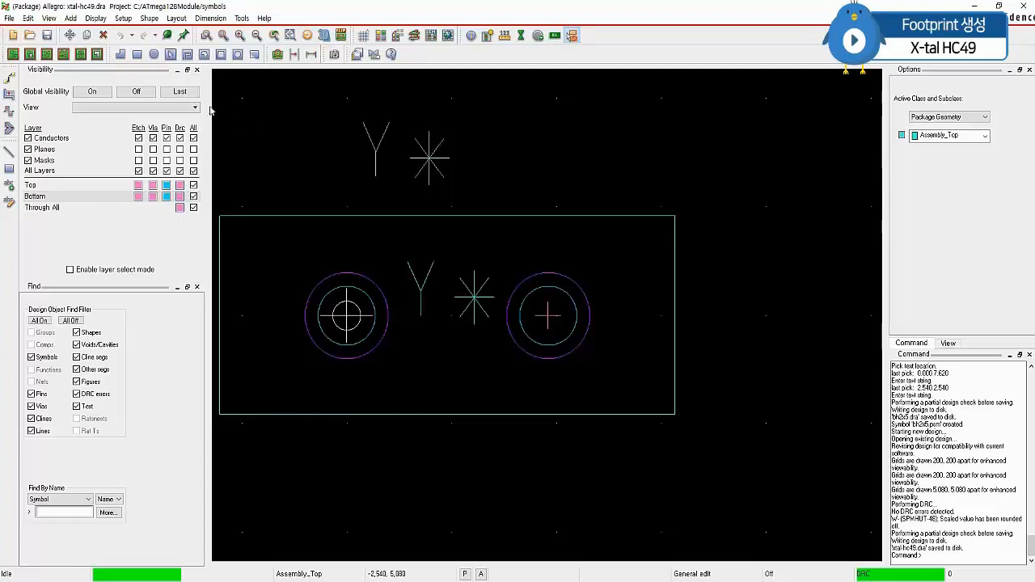
Fillet all four corners of the rectangular package outline with a radius of 2 mm and finish the command
click(204, 22)
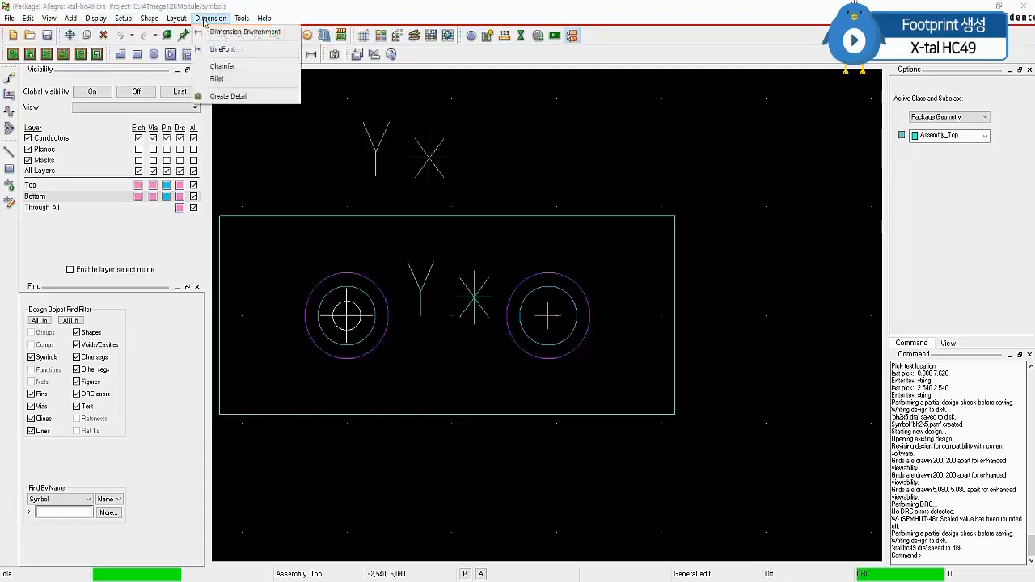
click(237, 84)
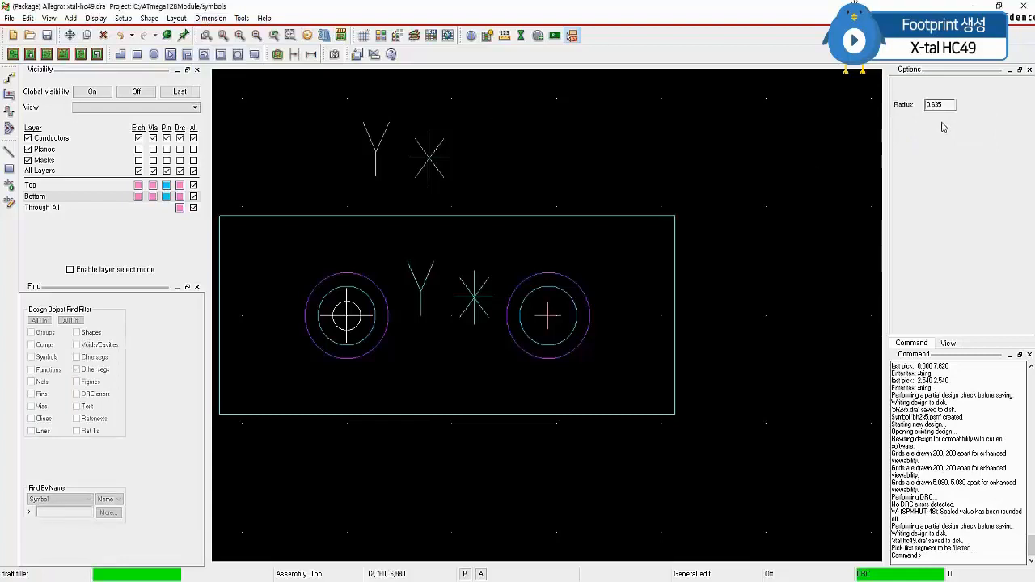
drag(950, 105, 921, 106)
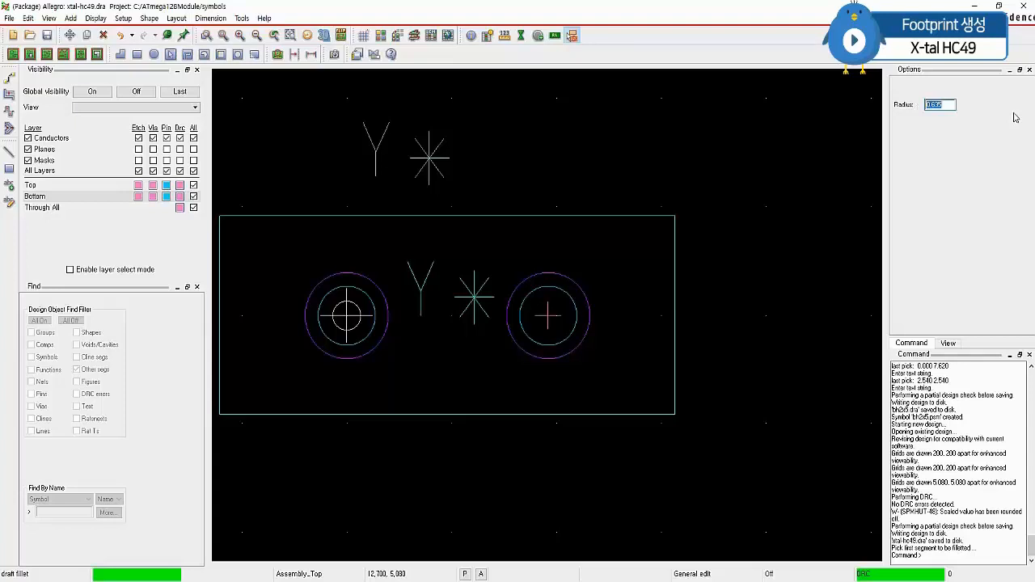
text(2)
key(Return)
scroll(225, 218, down, 2)
drag(414, 240, 451, 278)
drag(417, 333, 452, 375)
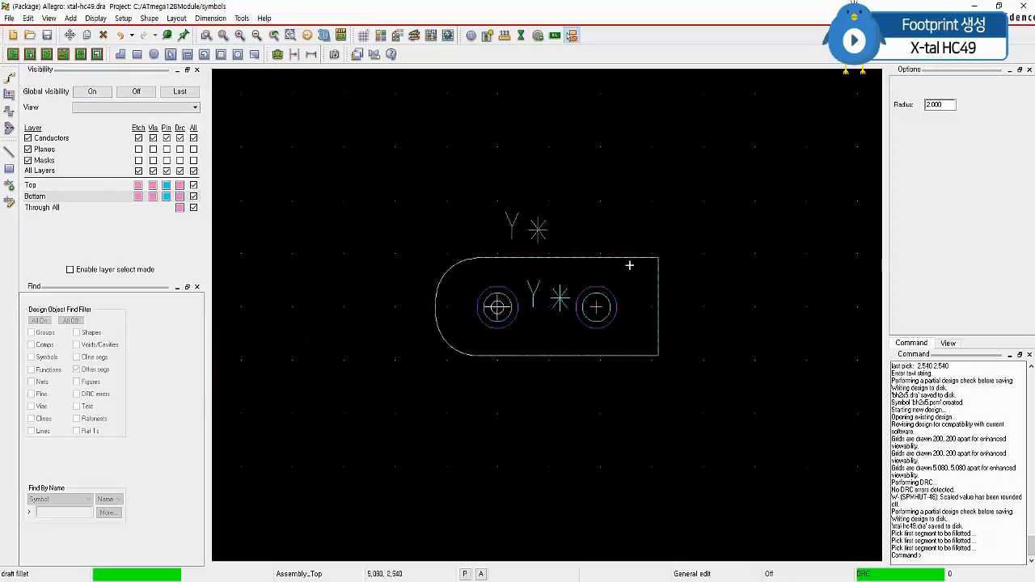
drag(635, 240, 667, 275)
drag(687, 380, 638, 339)
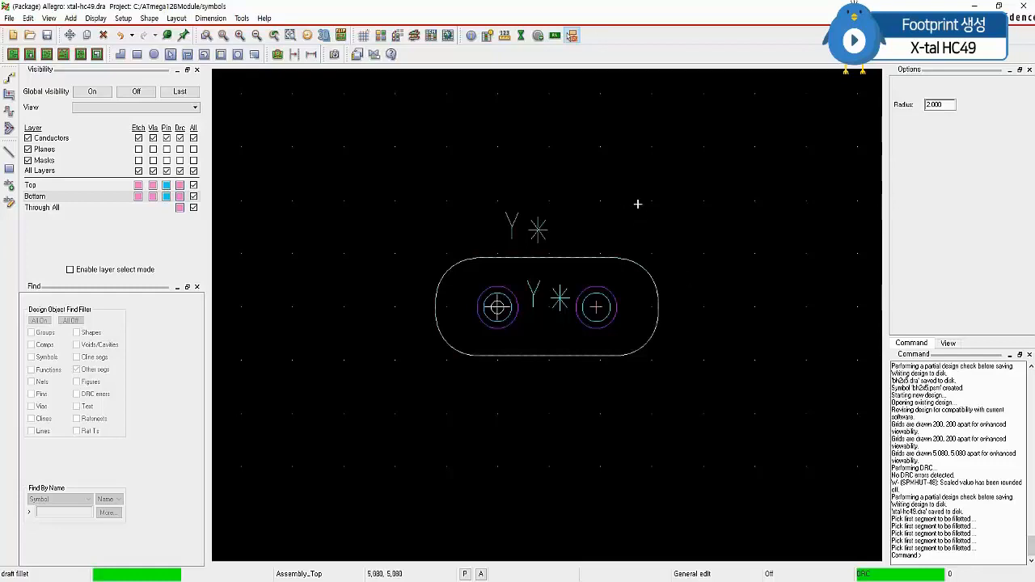
right_click(642, 166)
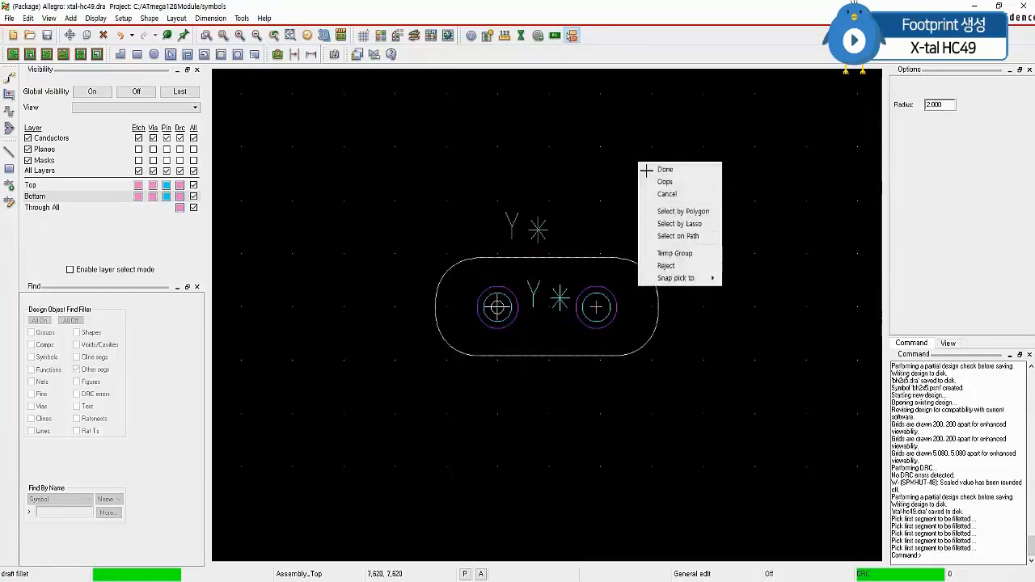
click(666, 172)
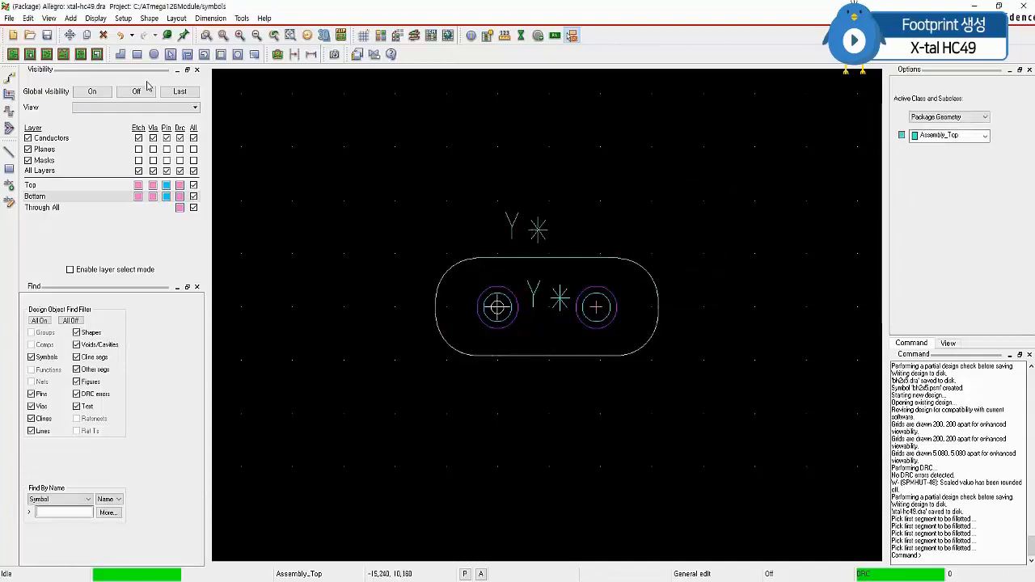
Save the footprint drawing, overwriting the existing xtal-hc49.dra file
click(8, 18)
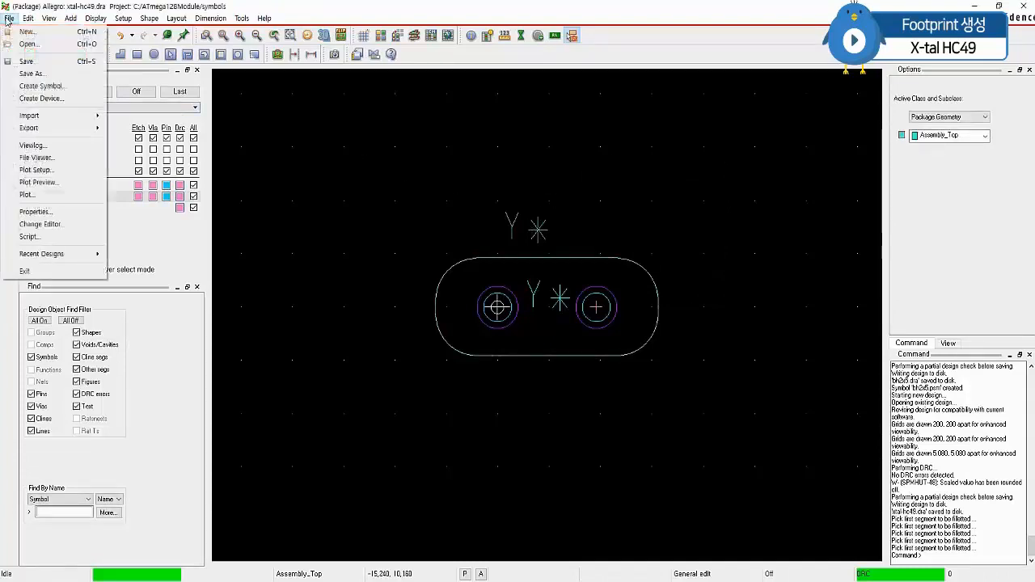
click(26, 60)
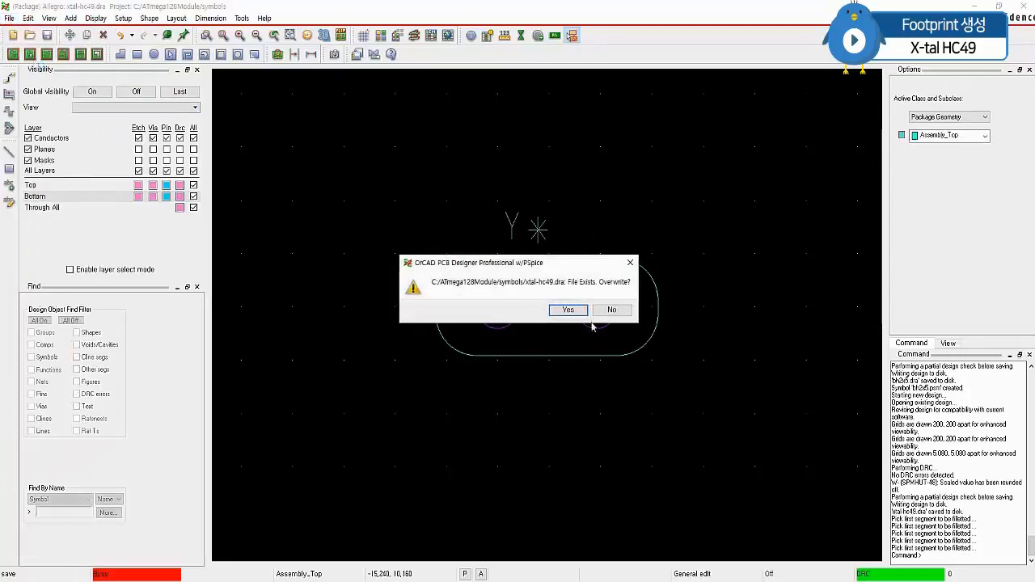
click(568, 310)
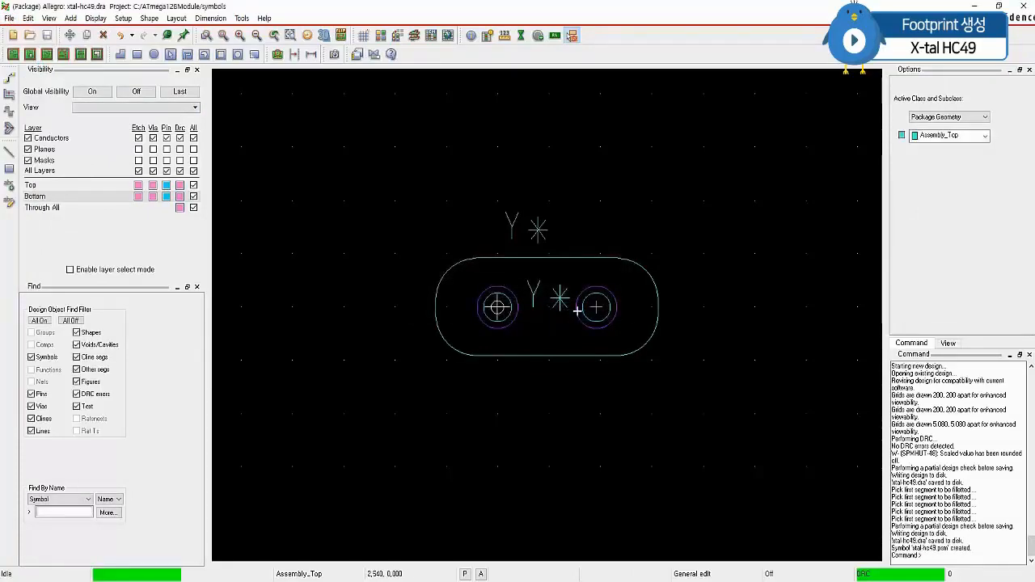